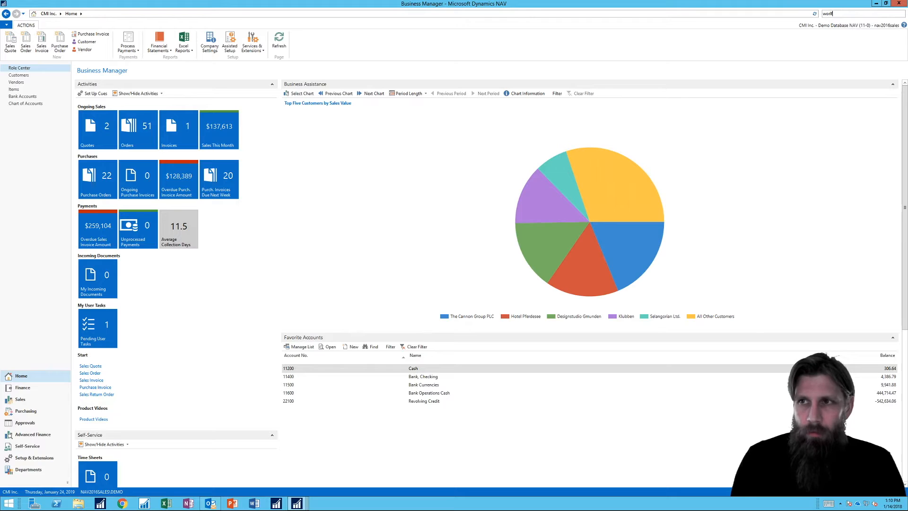
# - Search the pages for "workflow" and open the Workflows list
pyautogui.press('BackSpace')
pyautogui.press('BackSpace')
pyautogui.write('k')
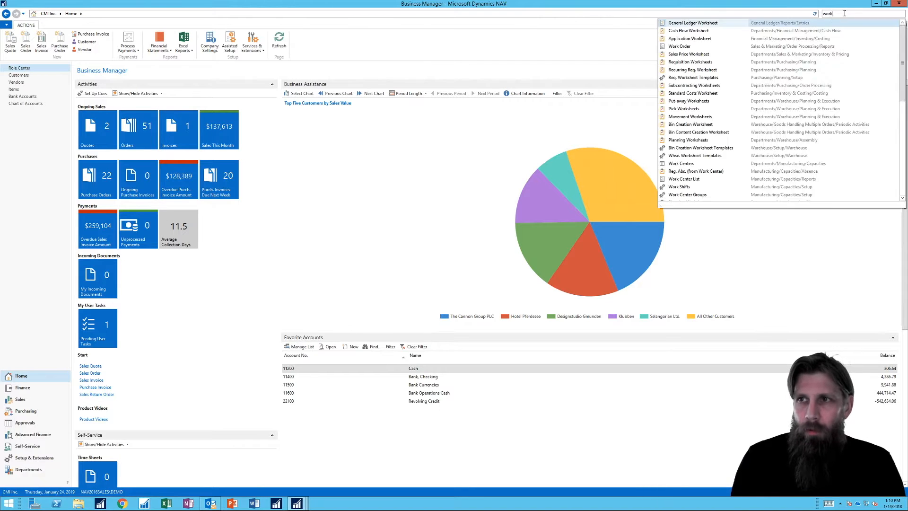
pyautogui.write('flow')
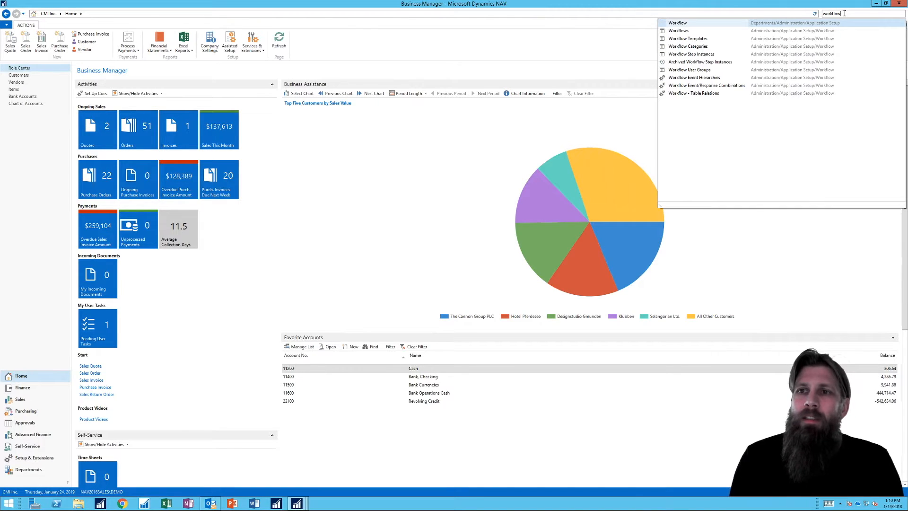
pyautogui.click(682, 33)
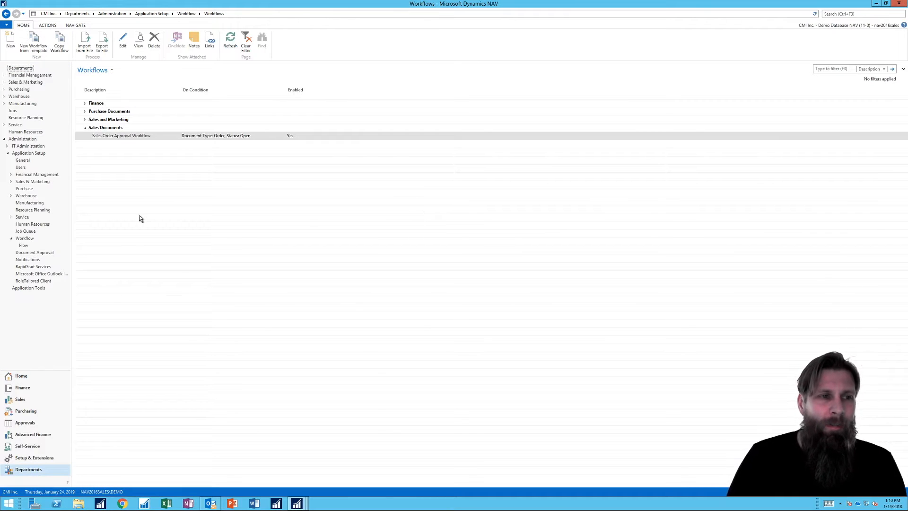
# - Expand the Finance, Purchase Documents, and Sales and Marketing categories to show their workflows
pyautogui.click(86, 104)
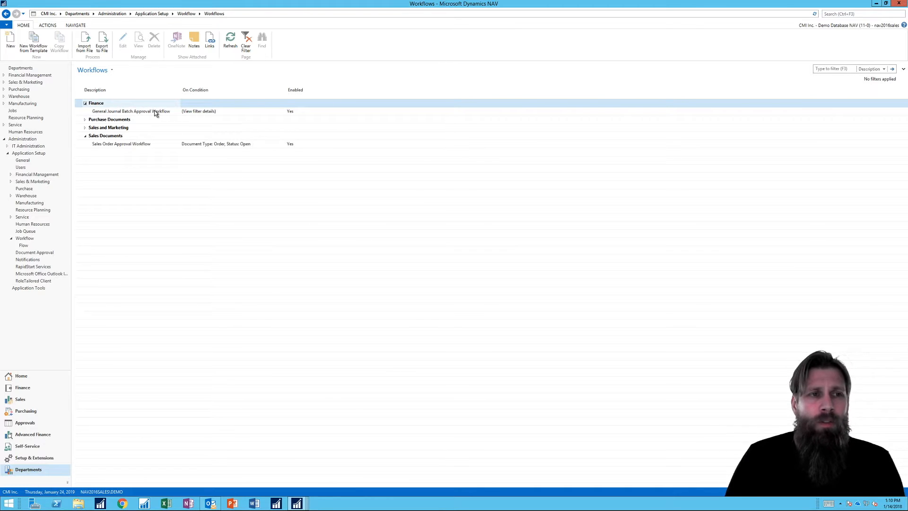
pyautogui.click(85, 120)
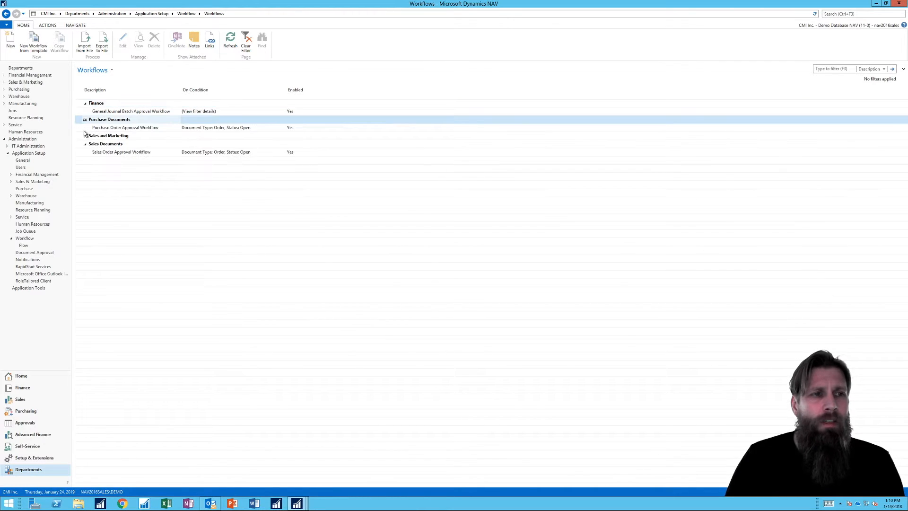
pyautogui.click(86, 136)
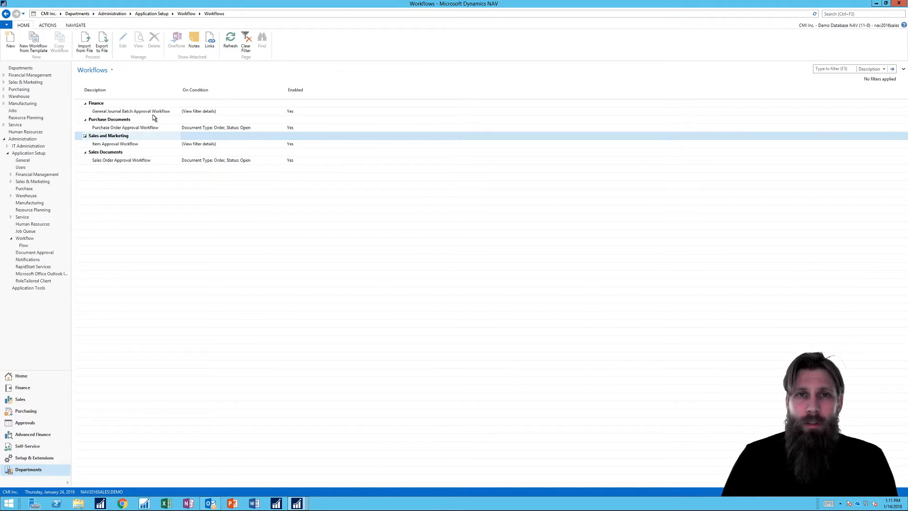
# - Look up the General Journal Batch Approval Workflow among the Finance templates and review the steps of the existing workflow
pyautogui.click(103, 113)
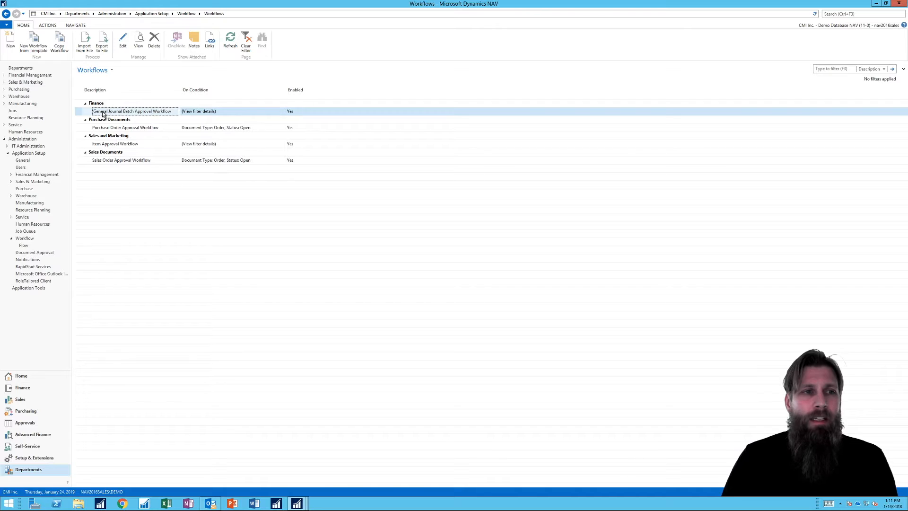
pyautogui.click(40, 48)
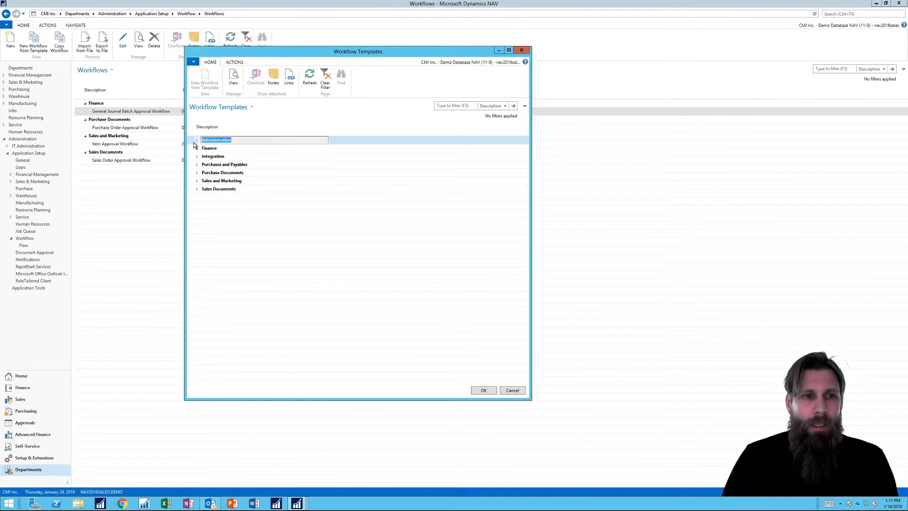
pyautogui.click(197, 148)
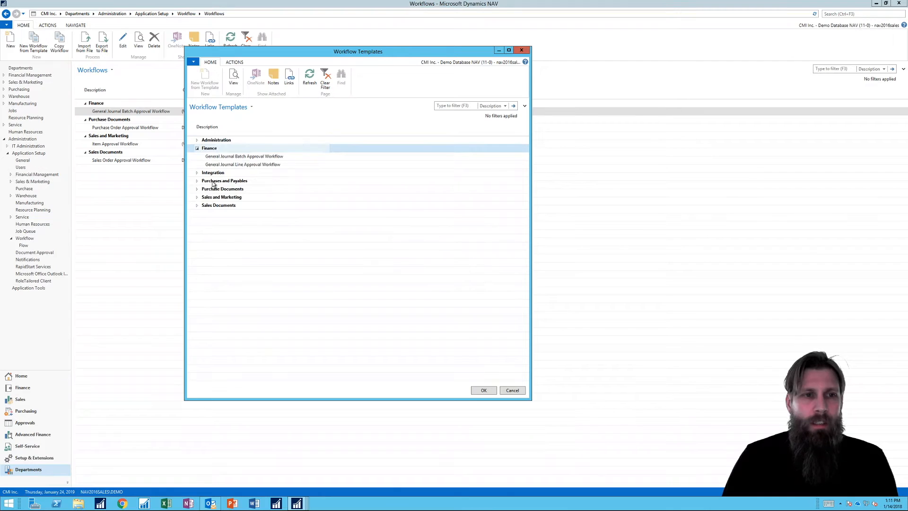
pyautogui.click(261, 158)
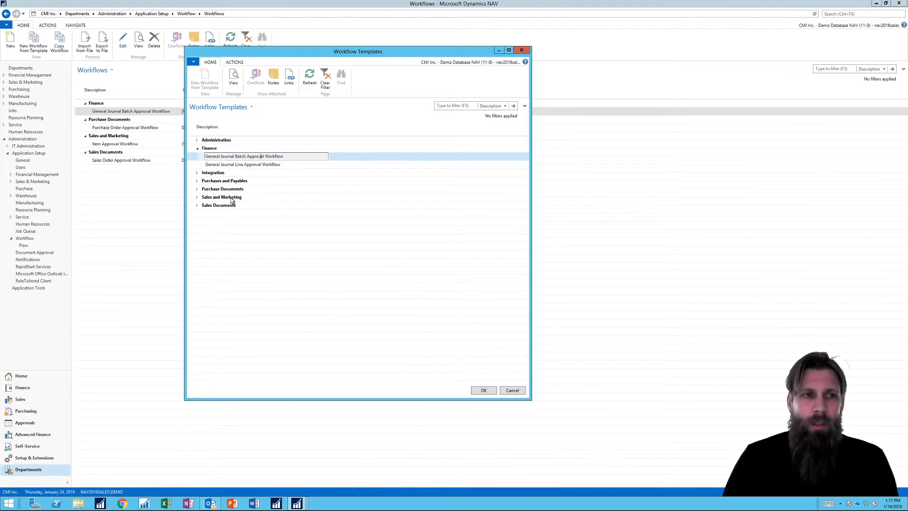
pyautogui.click(523, 51)
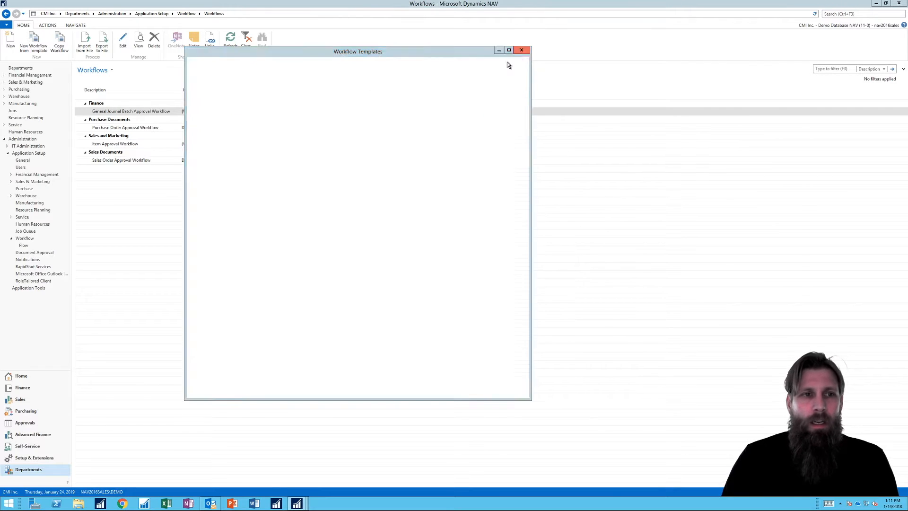
pyautogui.click(124, 47)
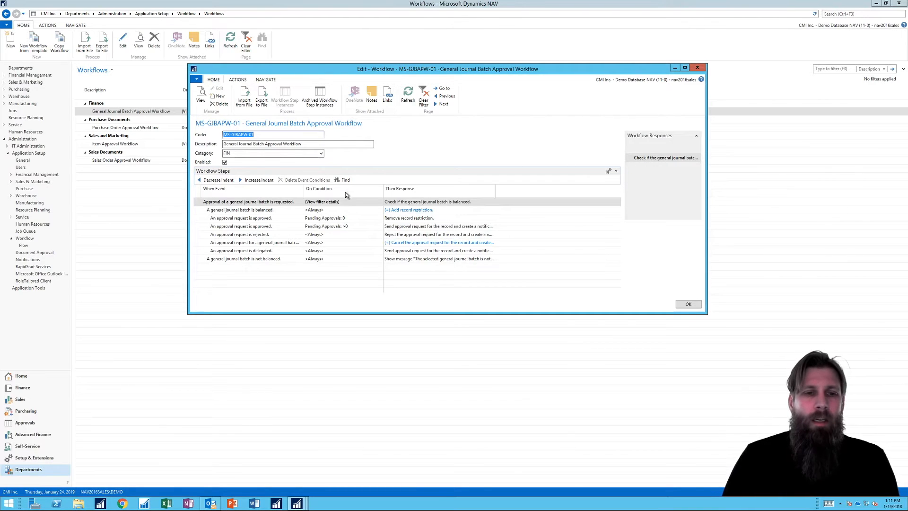
pyautogui.click(699, 70)
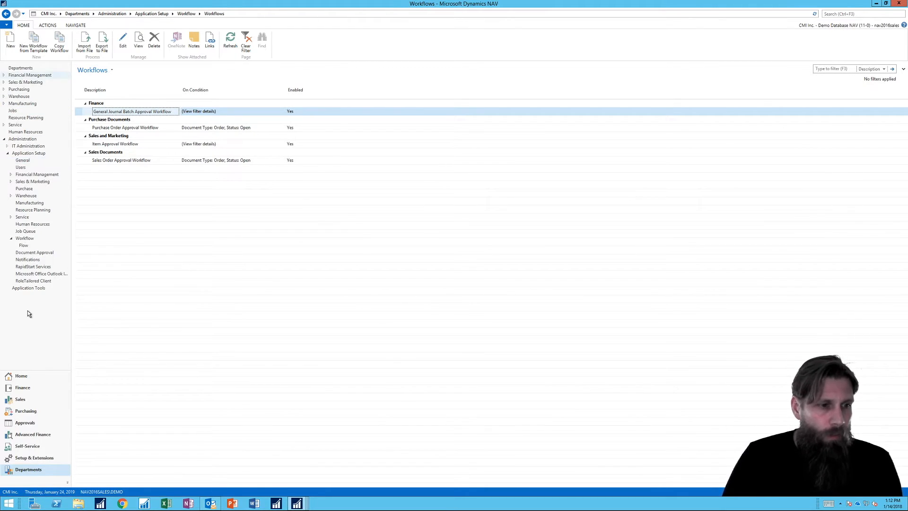
# - Search for "general j", open the General Journals list and open the DEFAULT batch's journal for editing
pyautogui.click(47, 76)
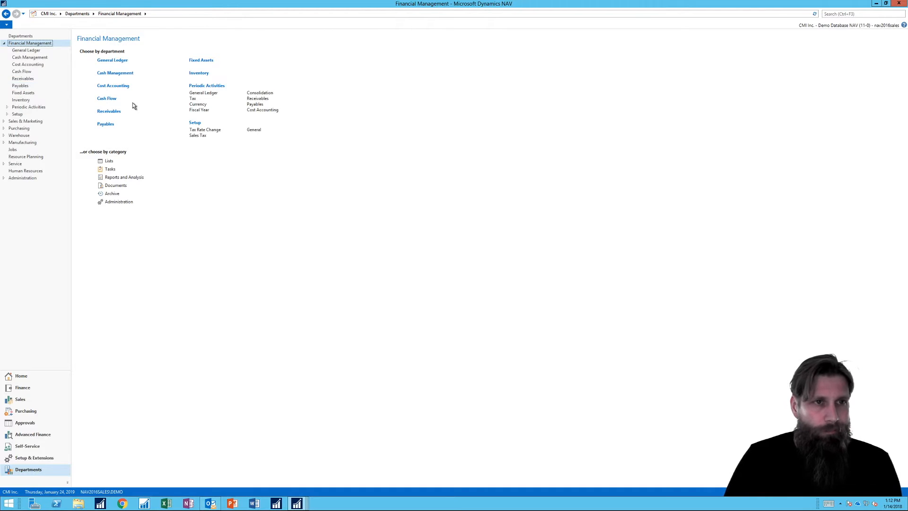
pyautogui.click(840, 14)
pyautogui.write('general j')
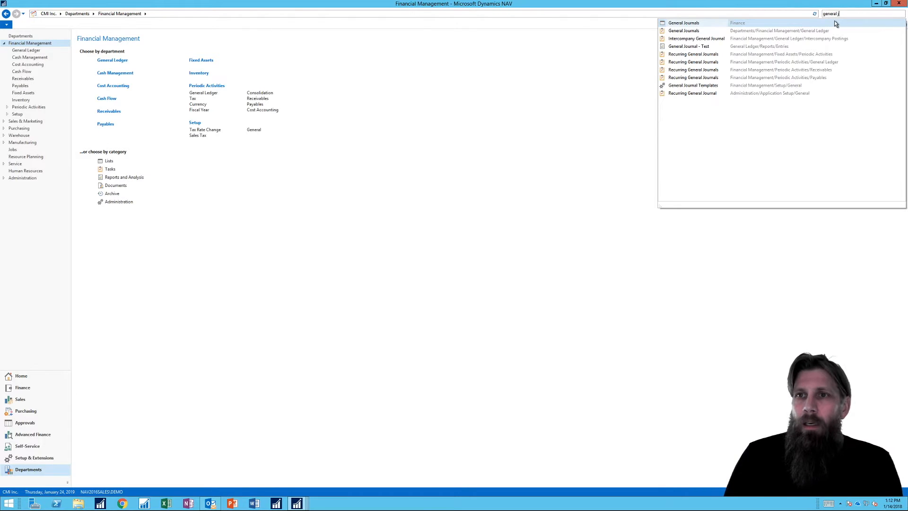
pyautogui.click(682, 24)
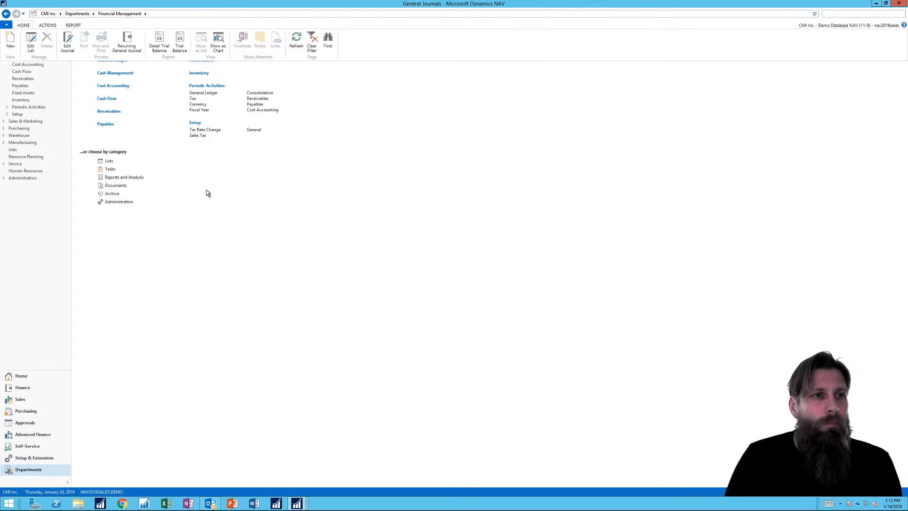
pyautogui.click(94, 112)
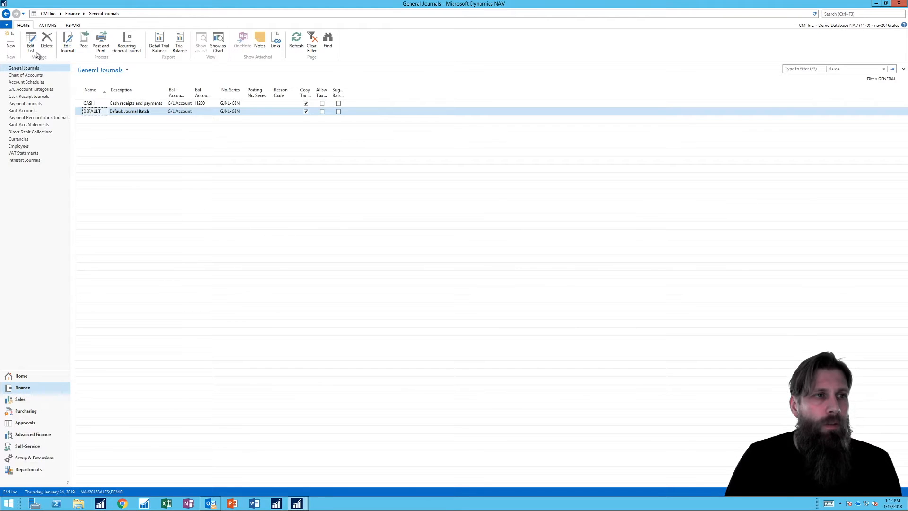
pyautogui.click(67, 43)
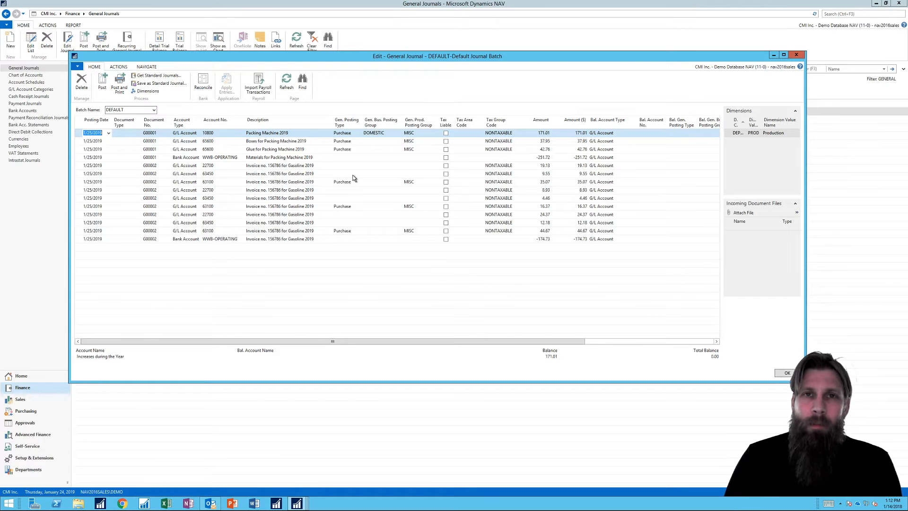
# - Send an approval request for the DEFAULT general journal batch and dismiss the message
pyautogui.click(118, 67)
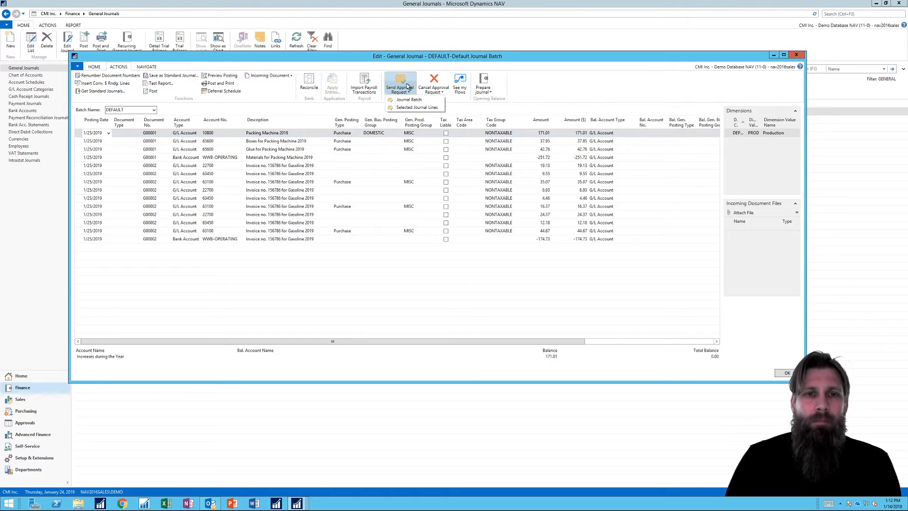
pyautogui.click(406, 86)
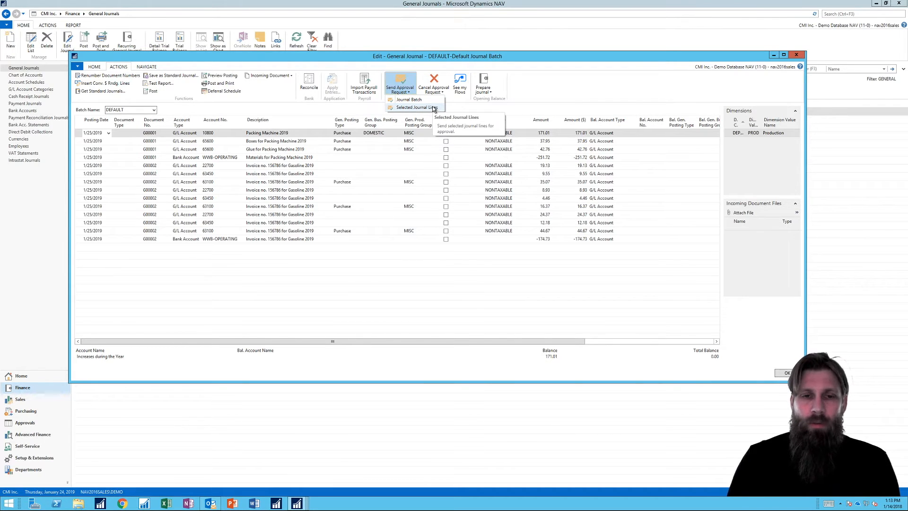
pyautogui.click(435, 108)
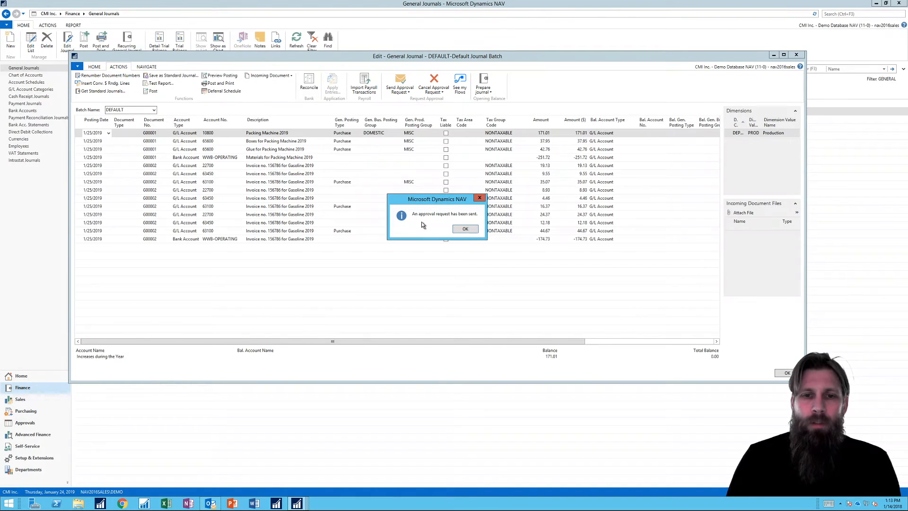
pyautogui.click(465, 229)
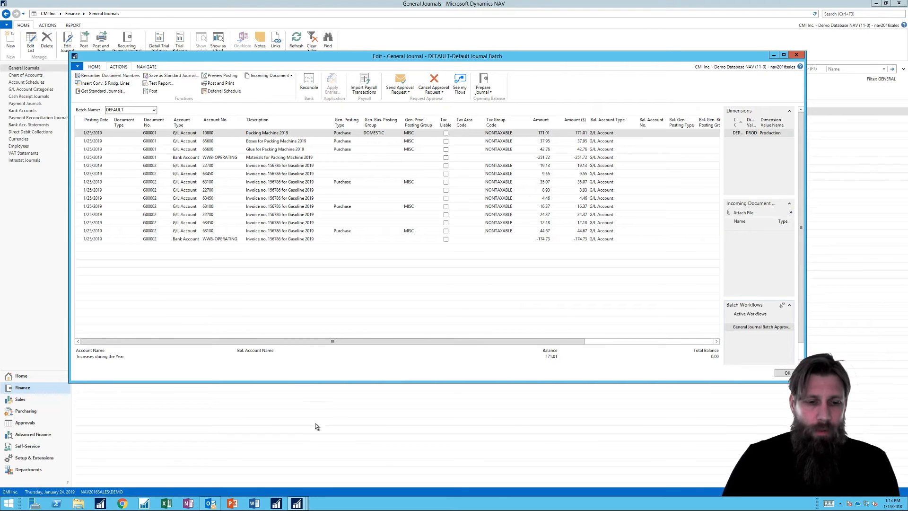
# - Switch to the Accounting Manager session, open Approval Entries by searching "approval en", and widen the Sender ID and Approver ID columns
pyautogui.moveTo(297, 503)
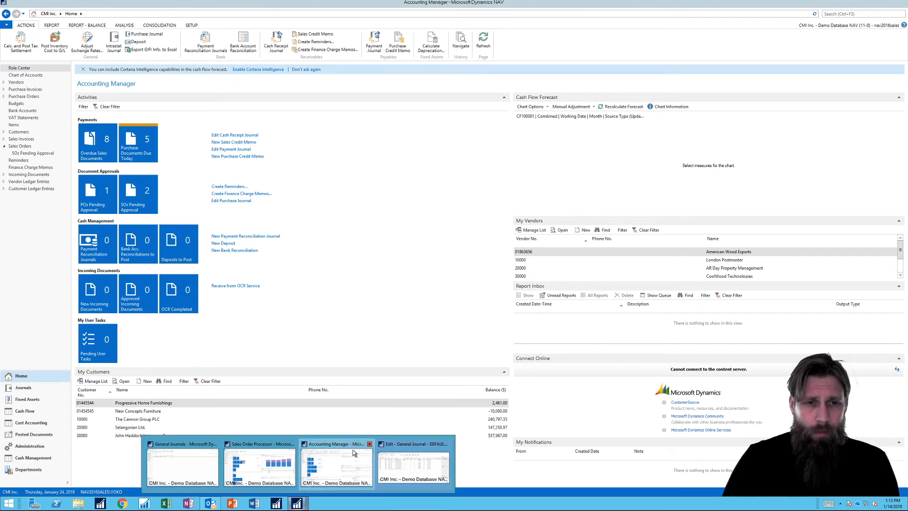
pyautogui.click(353, 453)
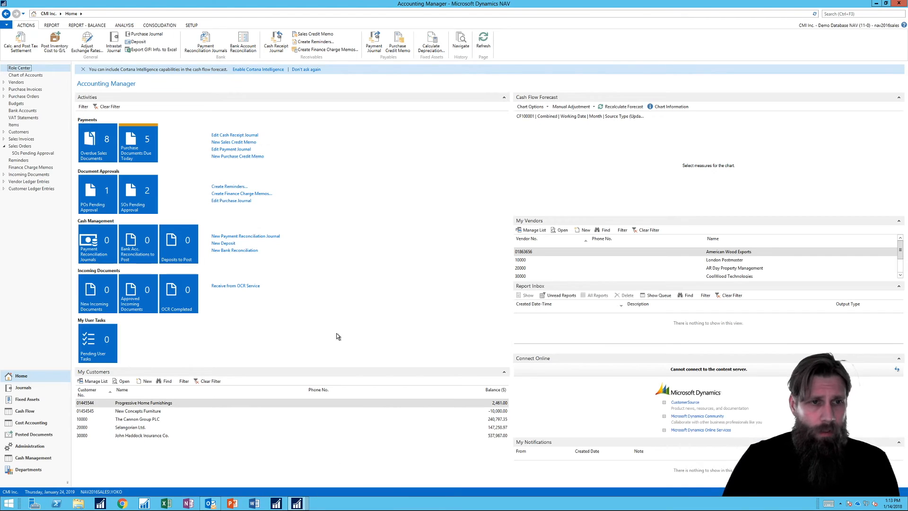
pyautogui.click(850, 14)
pyautogui.write('appr')
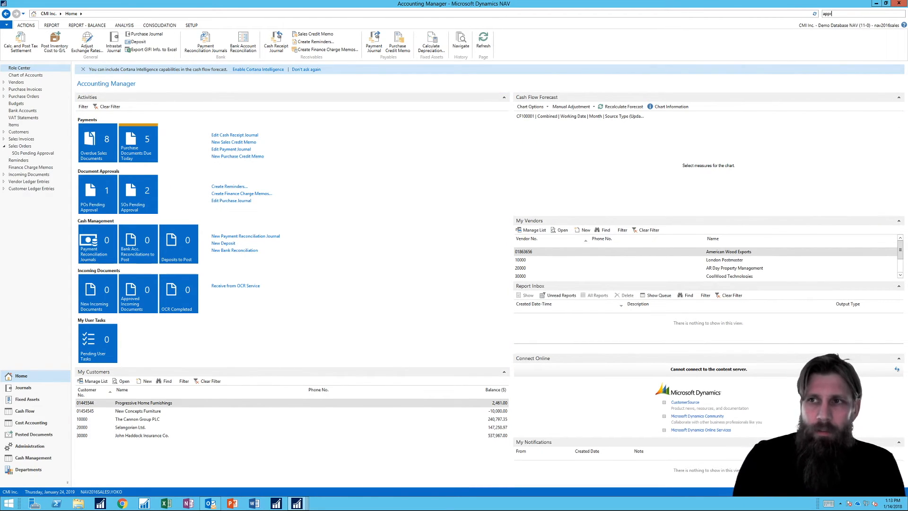
pyautogui.write('oval en')
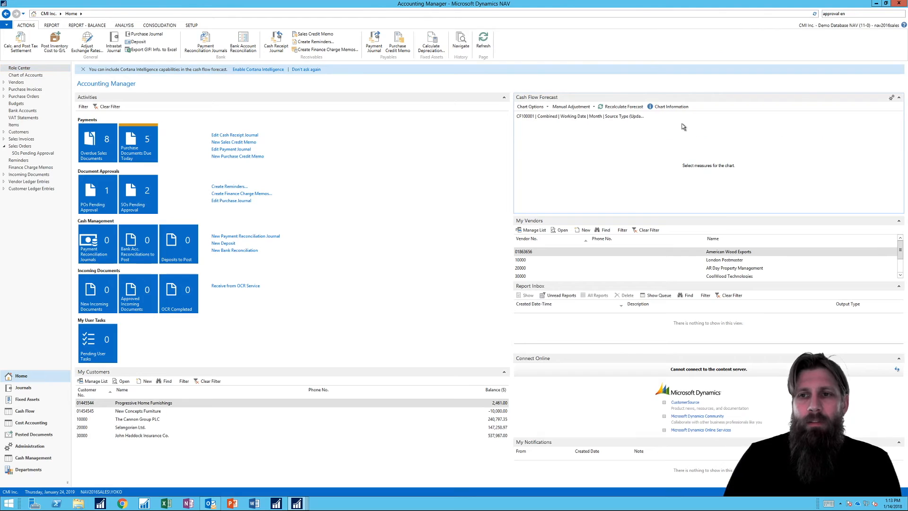
pyautogui.click(684, 126)
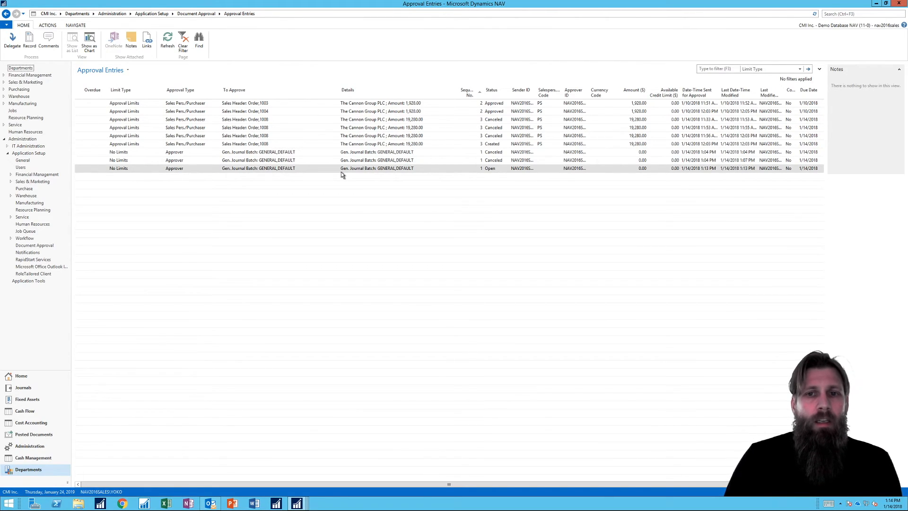
pyautogui.moveTo(538, 87); pyautogui.dragTo(559, 88)
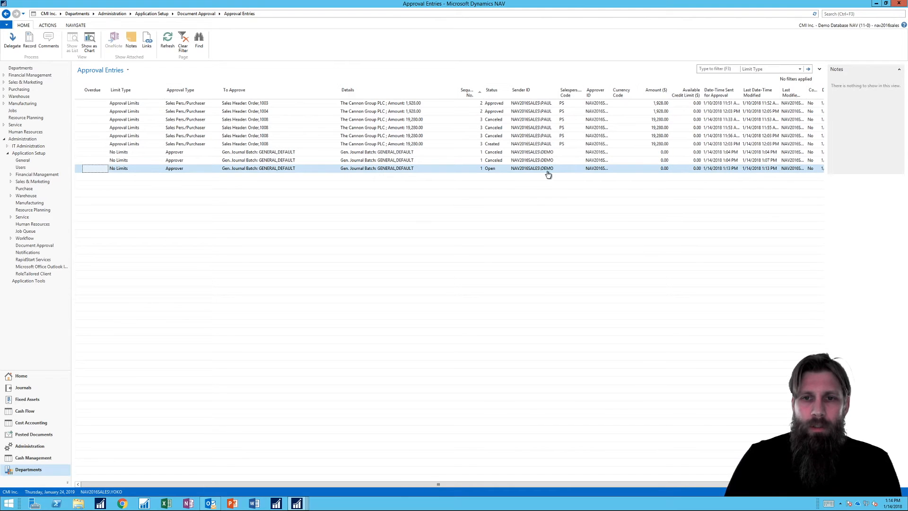
pyautogui.doubleClick(611, 90)
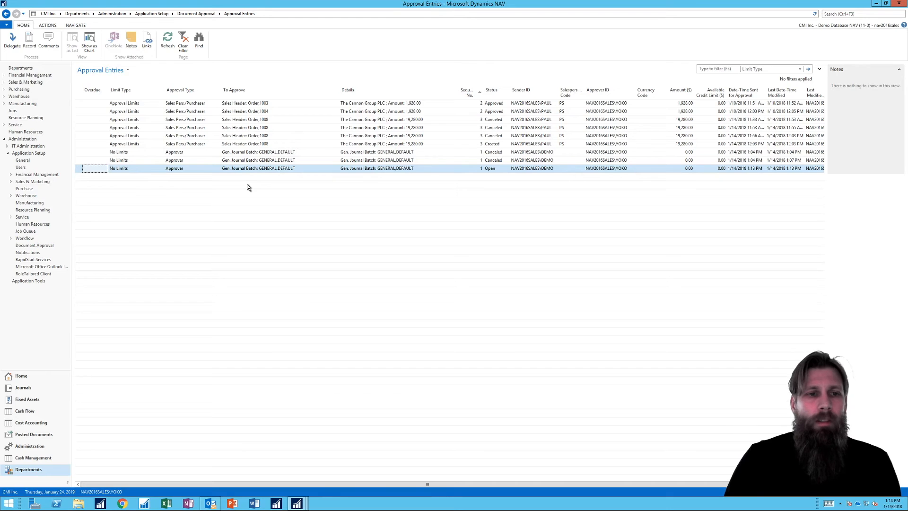
# - Open the record behind the open GENERAL,DEFAULT journal batch entry, approve it and close the journal
pyautogui.click(30, 40)
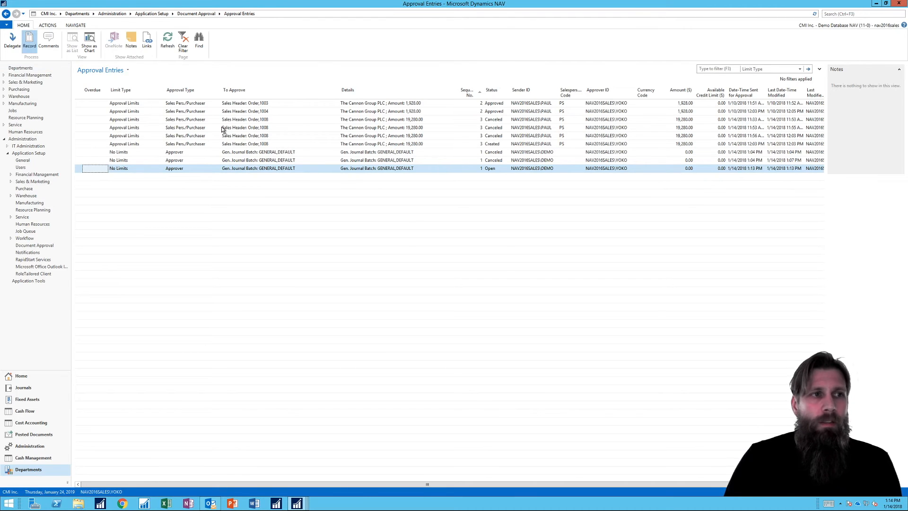
pyautogui.moveTo(321, 13); pyautogui.dragTo(546, 105)
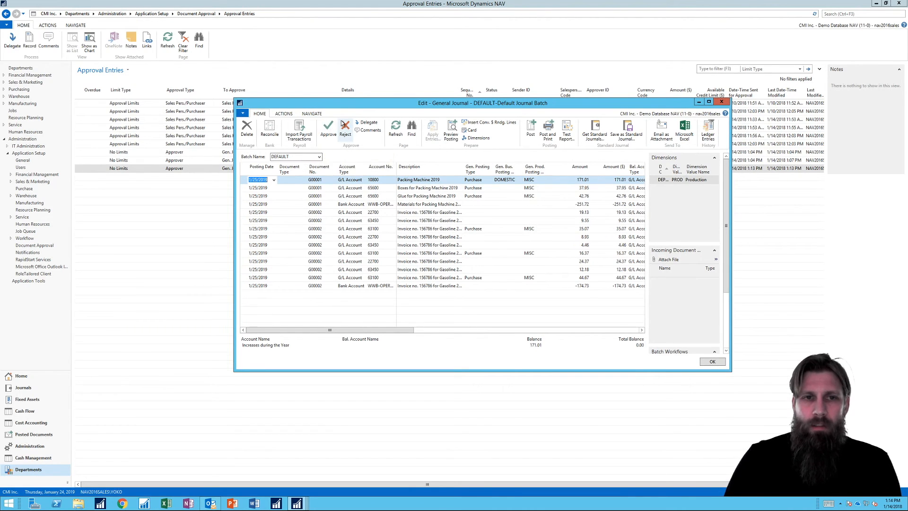
pyautogui.click(328, 135)
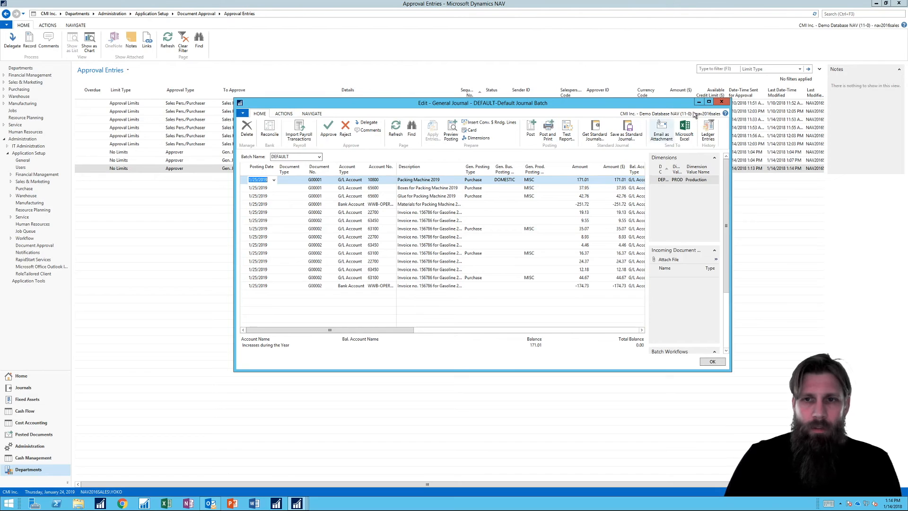
pyautogui.click(722, 103)
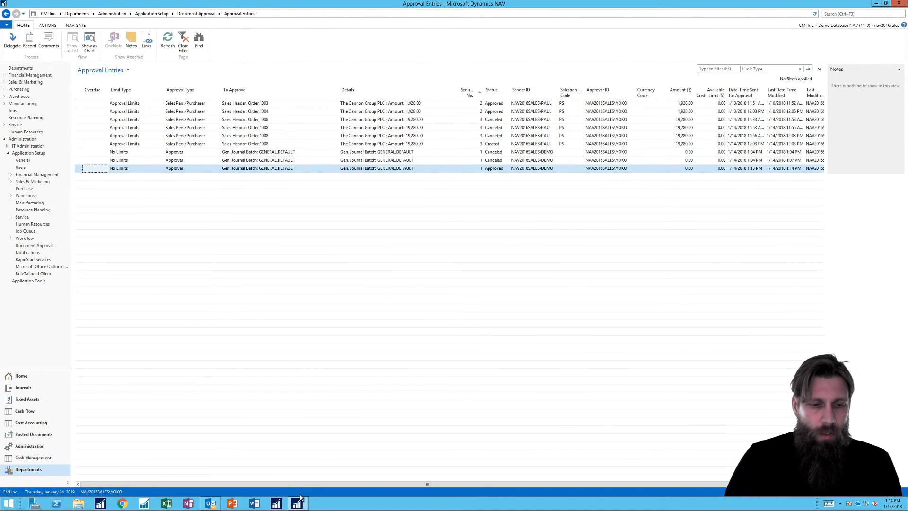
# - Switch to Outlook and read the two latest notification e-mails about the general journal batch
pyautogui.moveTo(210, 504)
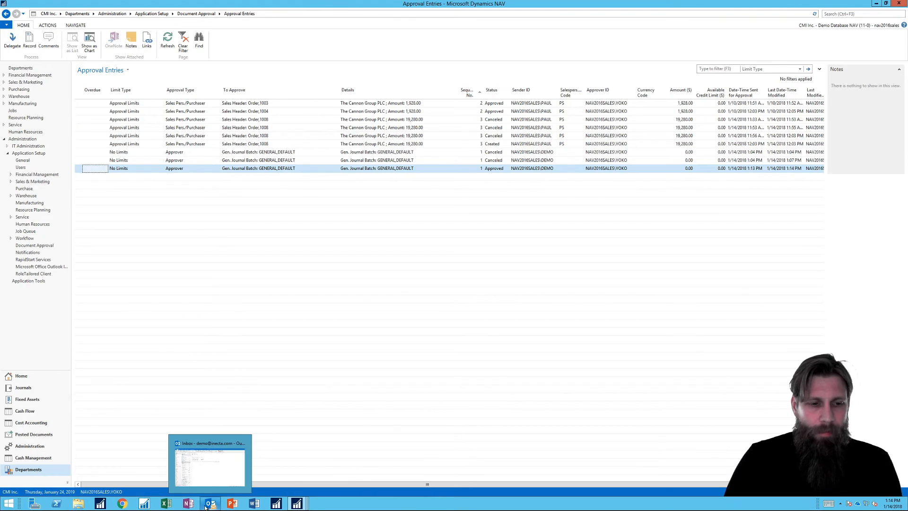
pyautogui.click(217, 473)
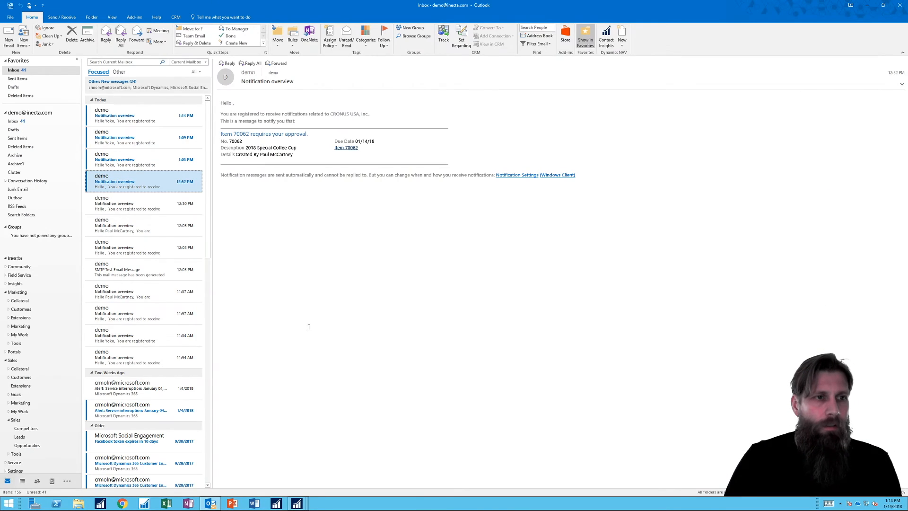
pyautogui.click(162, 142)
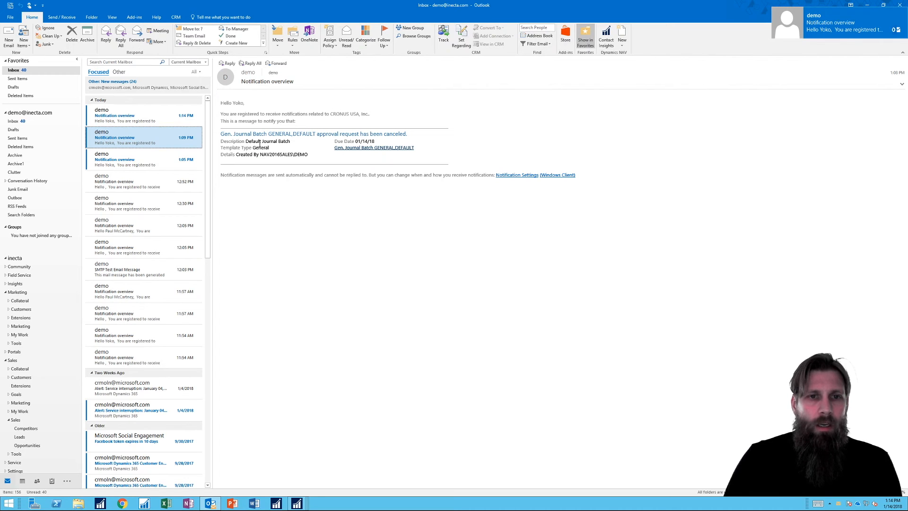
pyautogui.click(118, 119)
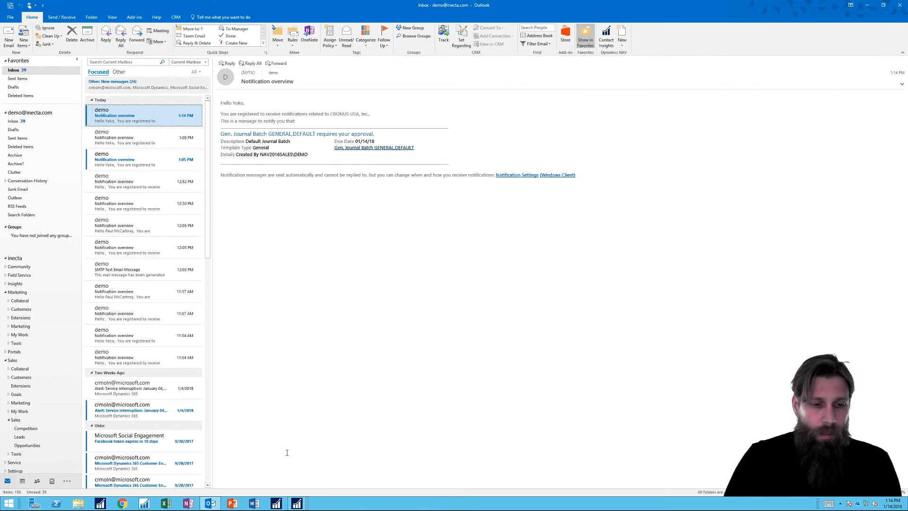
# - Switch back to the General Journals window in Dynamics NAV and return to the Home role center
pyautogui.moveTo(298, 506)
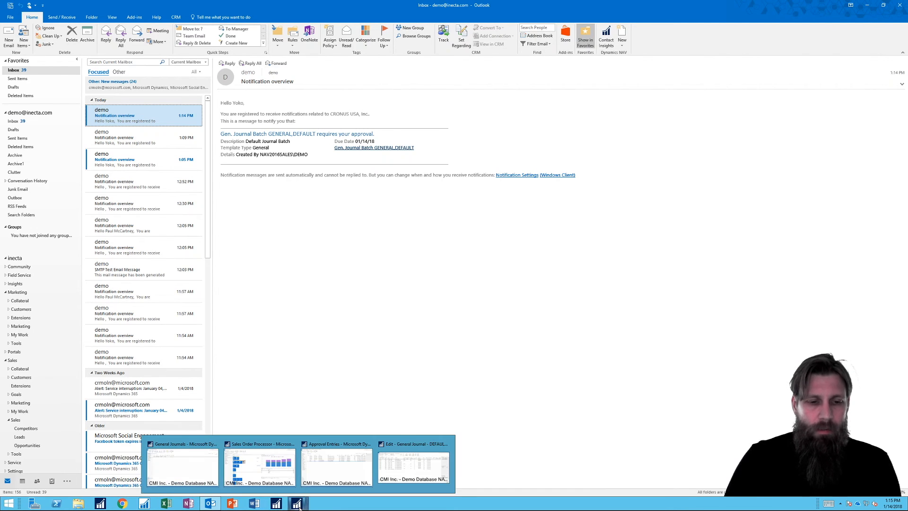
pyautogui.click(212, 455)
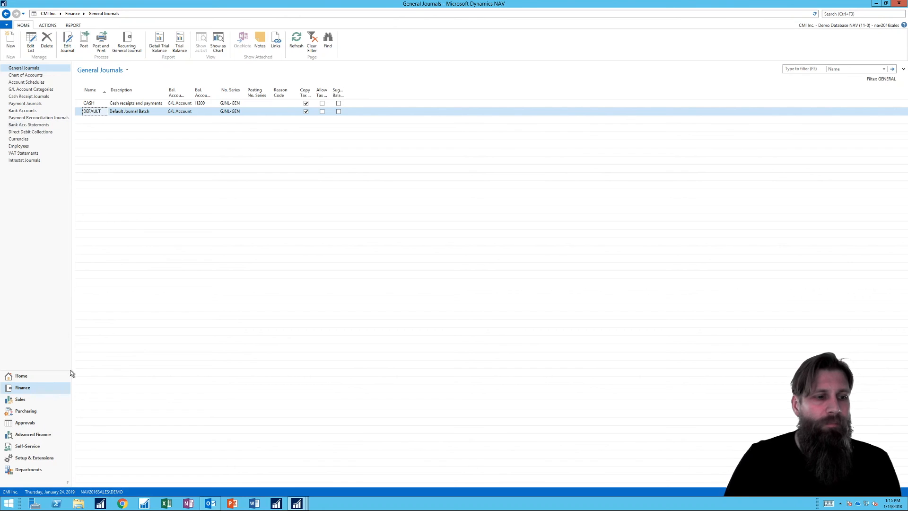
pyautogui.click(46, 376)
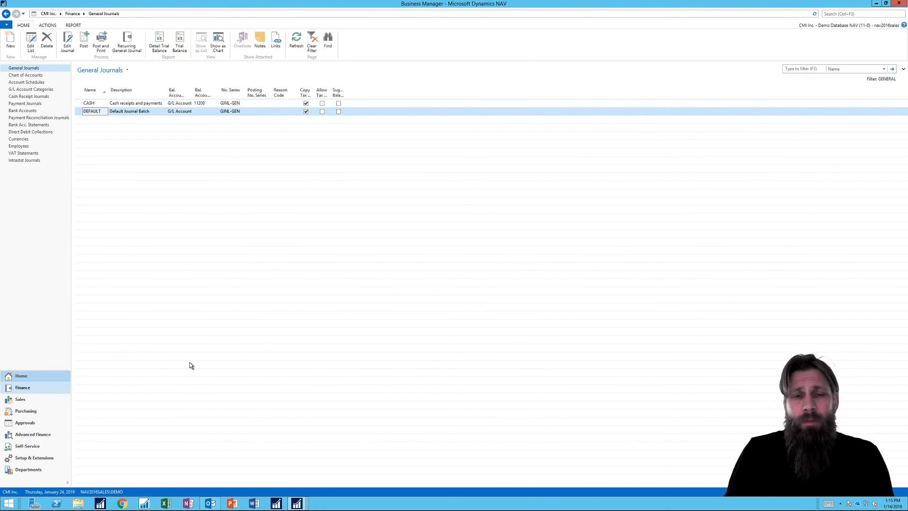